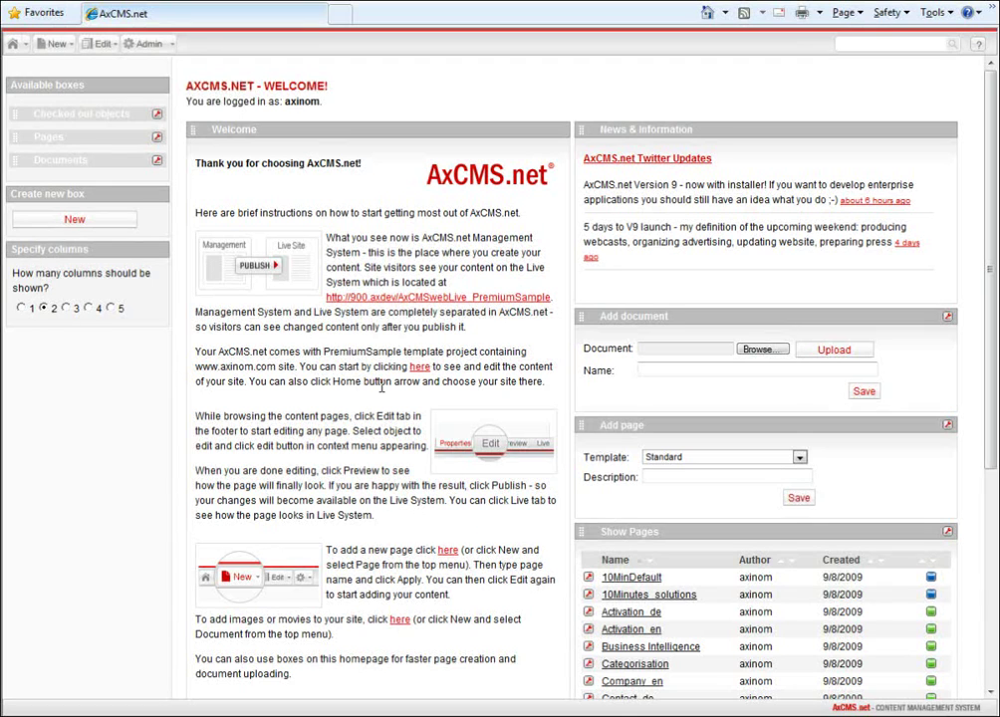
Switch to the 10Minutes.com site from the Home site list to reach its Solutions page
{"action": "left_click", "coordinate": [27, 48]}
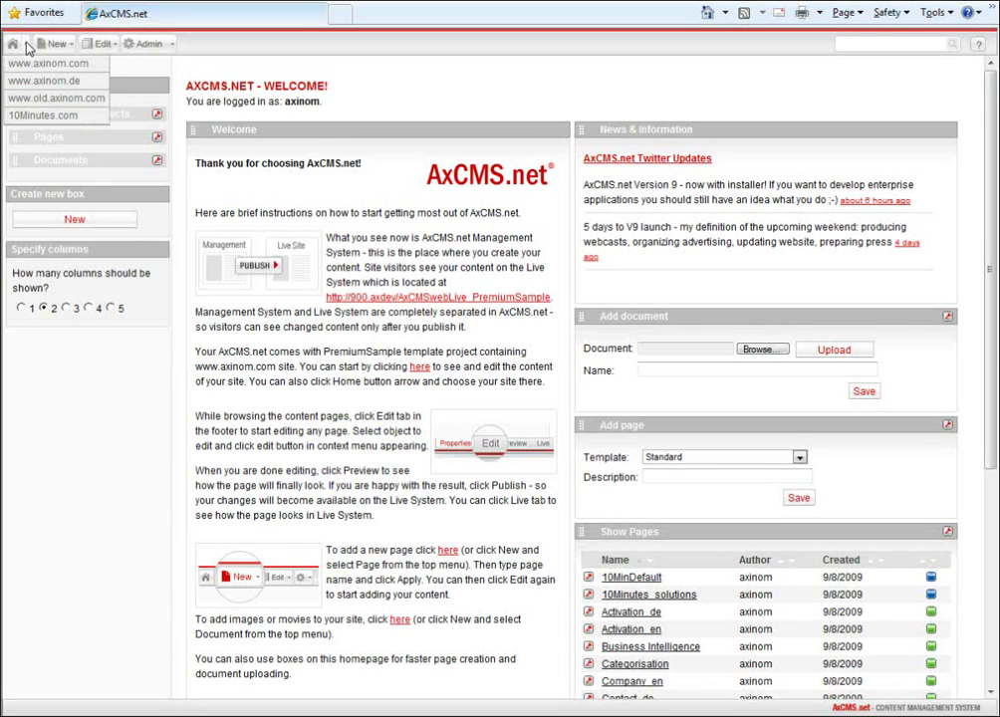
{"action": "left_click", "coordinate": [44, 116]}
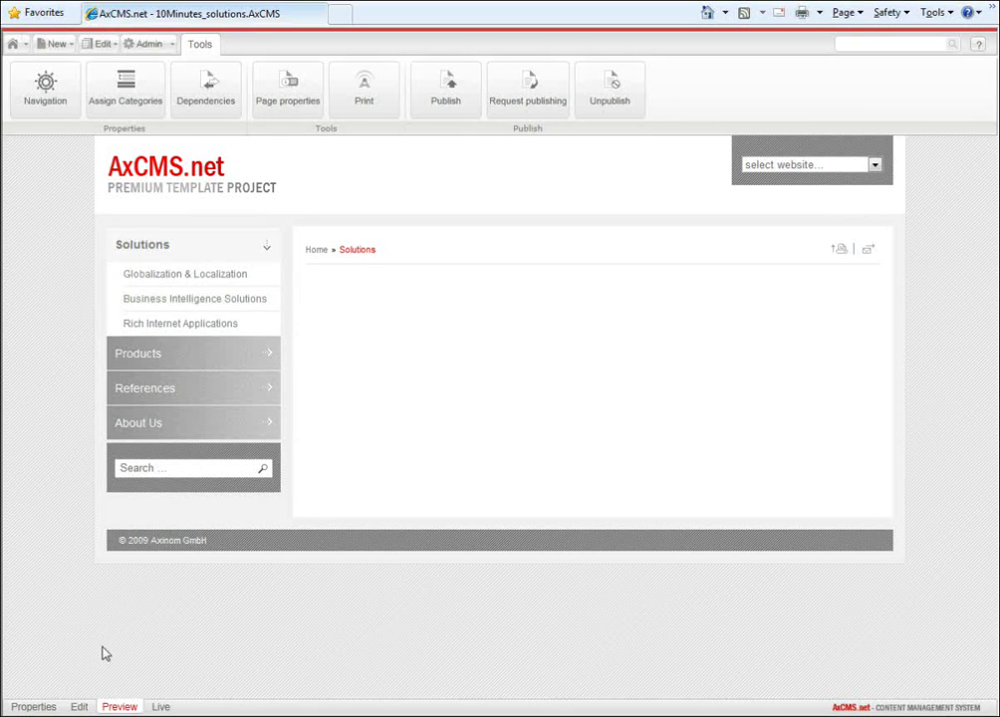
In Edit mode, add a text element reading 'Solutions with AxCMS.net' formatted in the red Page style
{"action": "left_click", "coordinate": [79, 707]}
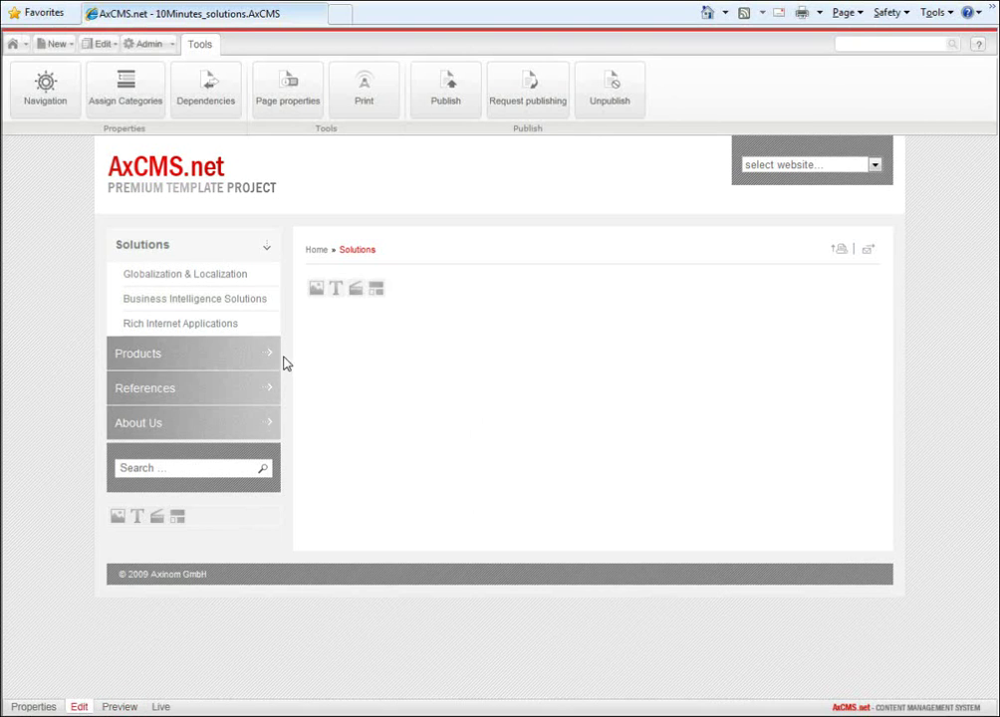
{"action": "left_click", "coordinate": [336, 289]}
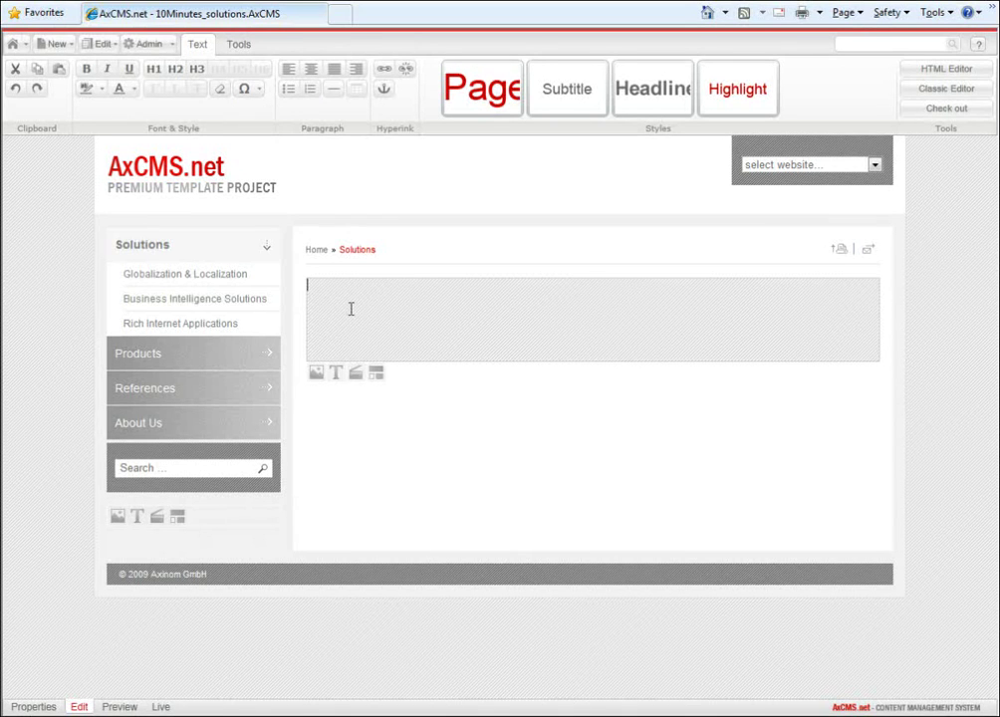
{"action": "type", "text": "Solutions with AxCMS.net"}
{"action": "key", "text": "ctrl+a"}
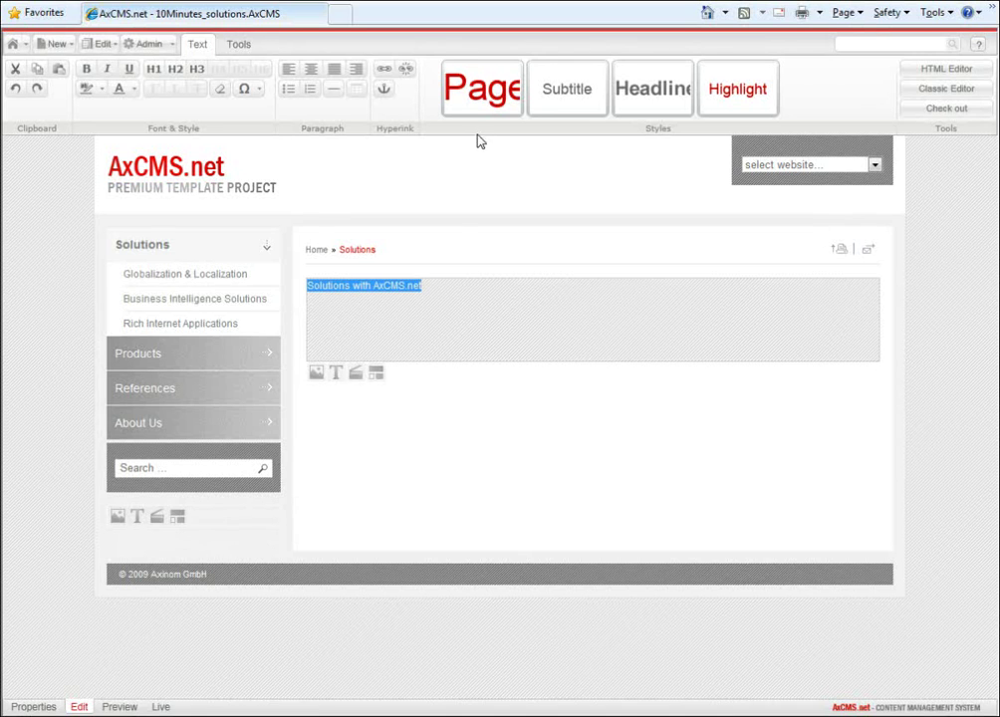
{"action": "left_click", "coordinate": [475, 90]}
{"action": "left_click", "coordinate": [557, 293]}
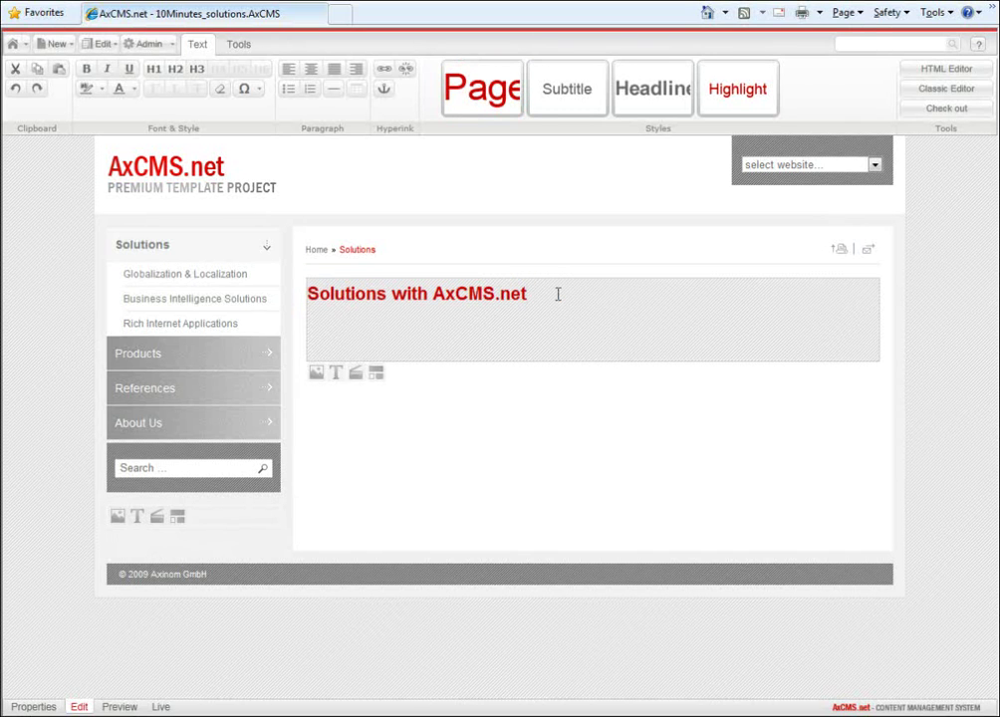
{"action": "key", "text": "alt+Tab"}
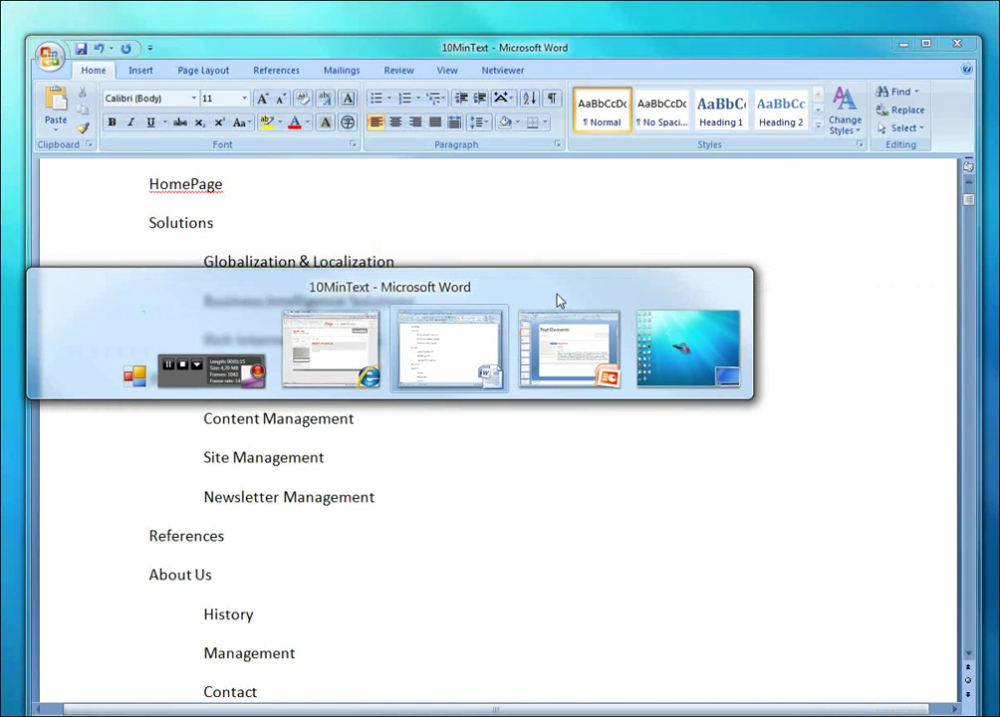
{"action": "key", "text": "alt+Tab"}
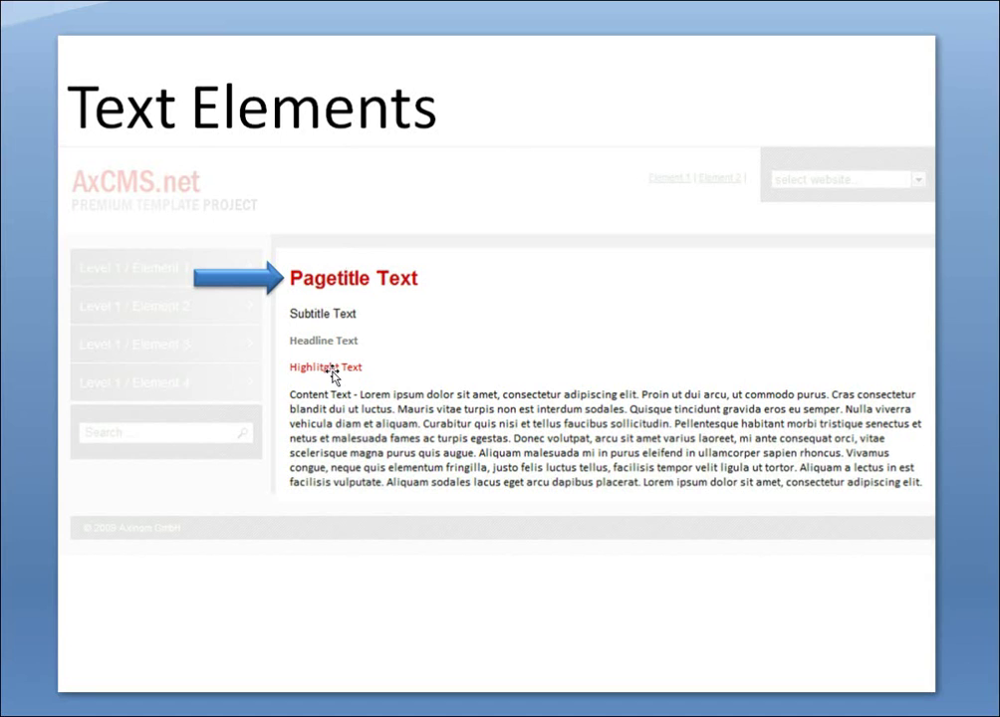
{"action": "key", "text": "alt+Tab"}
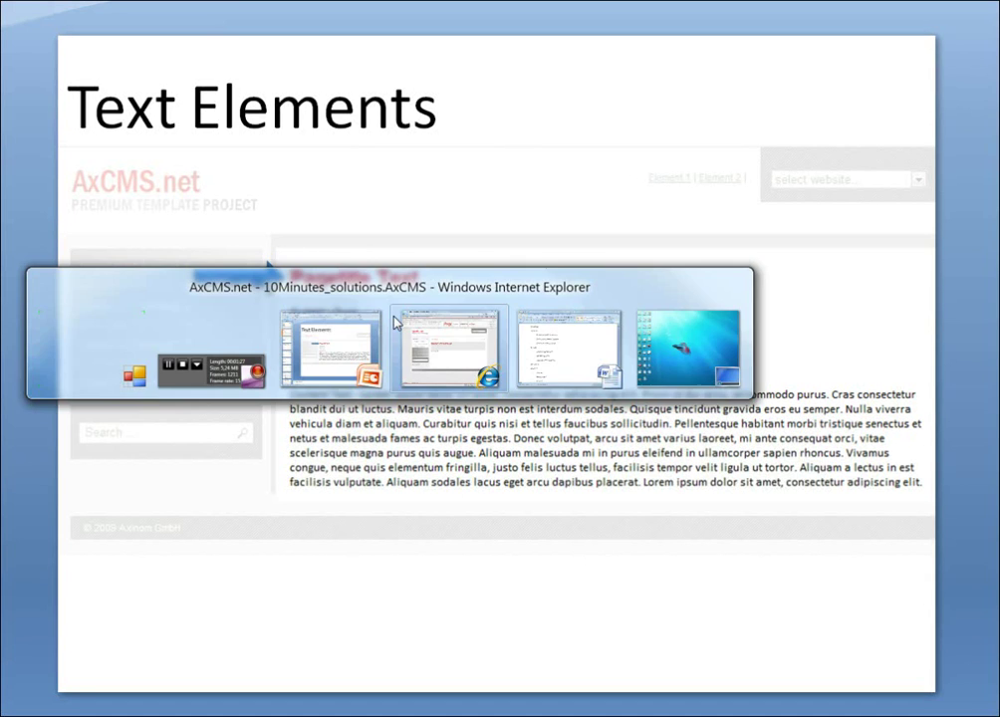
{"action": "left_click", "coordinate": [395, 321]}
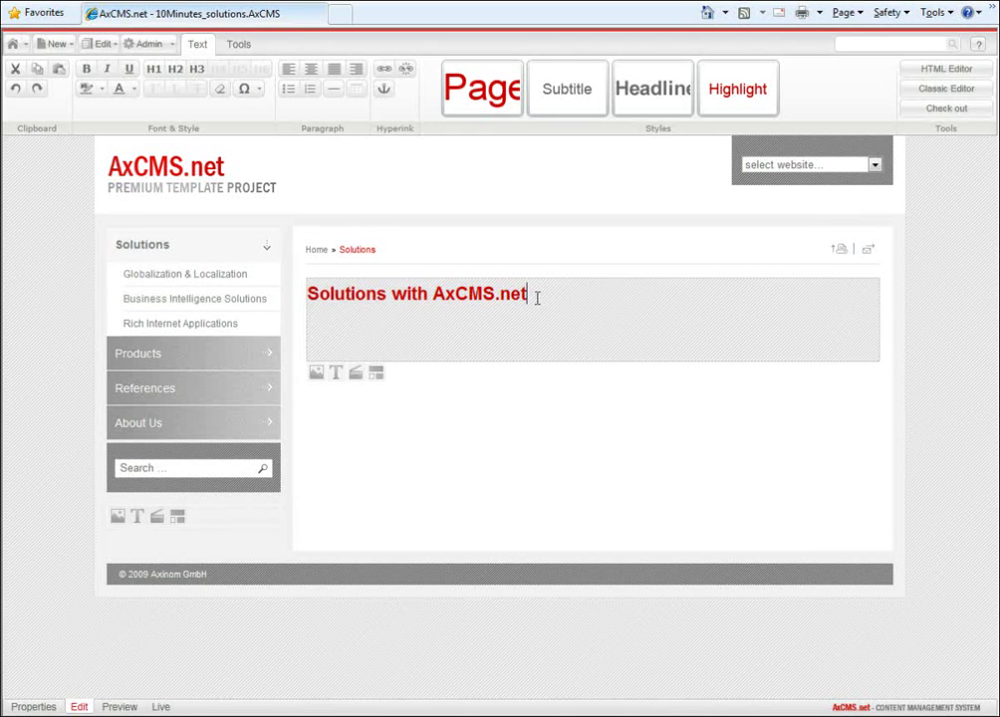
Add a new line after the heading and close the heading's text editor
{"action": "key", "text": "Return"}
{"action": "left_click", "coordinate": [530, 408]}
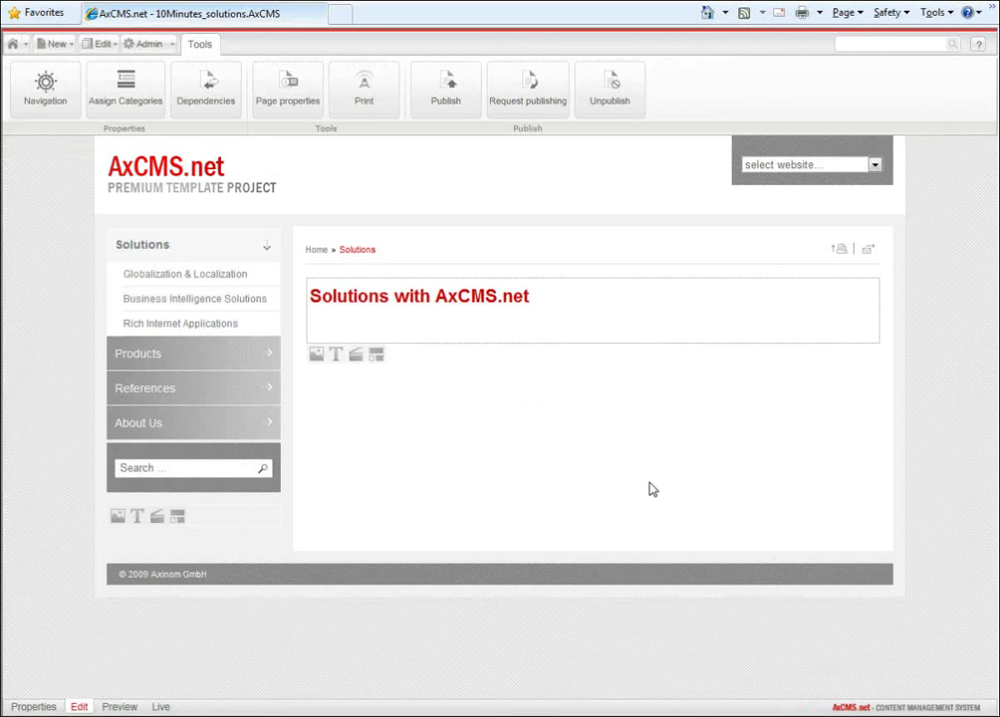
Insert an 'Image left, Content' element below the heading holding the solutions image
{"action": "left_click", "coordinate": [375, 356]}
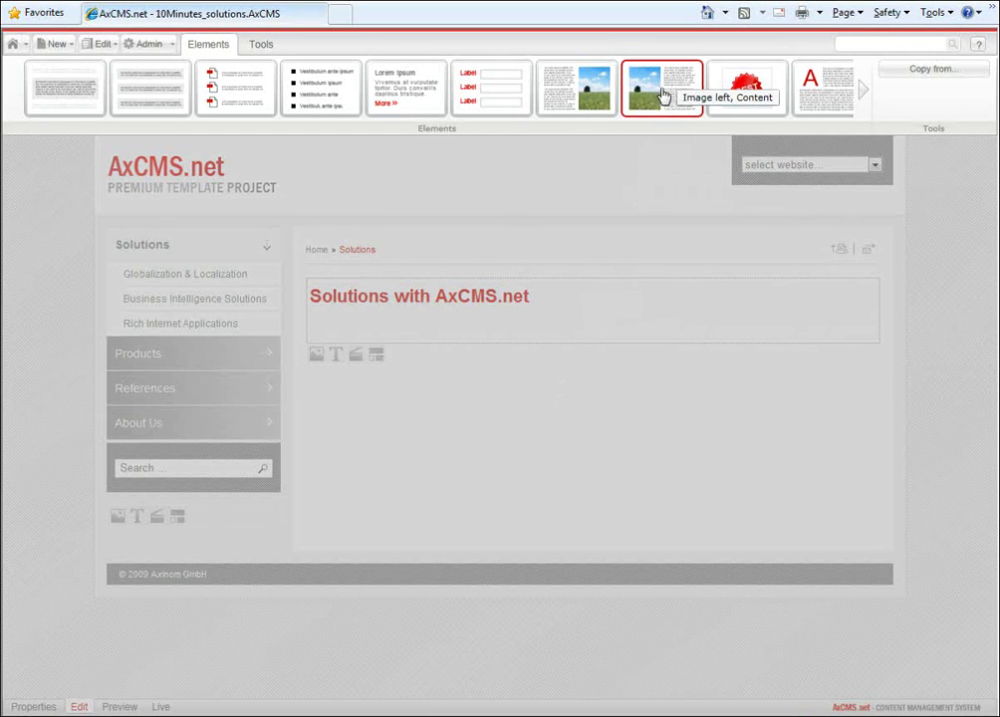
{"action": "left_click", "coordinate": [662, 96]}
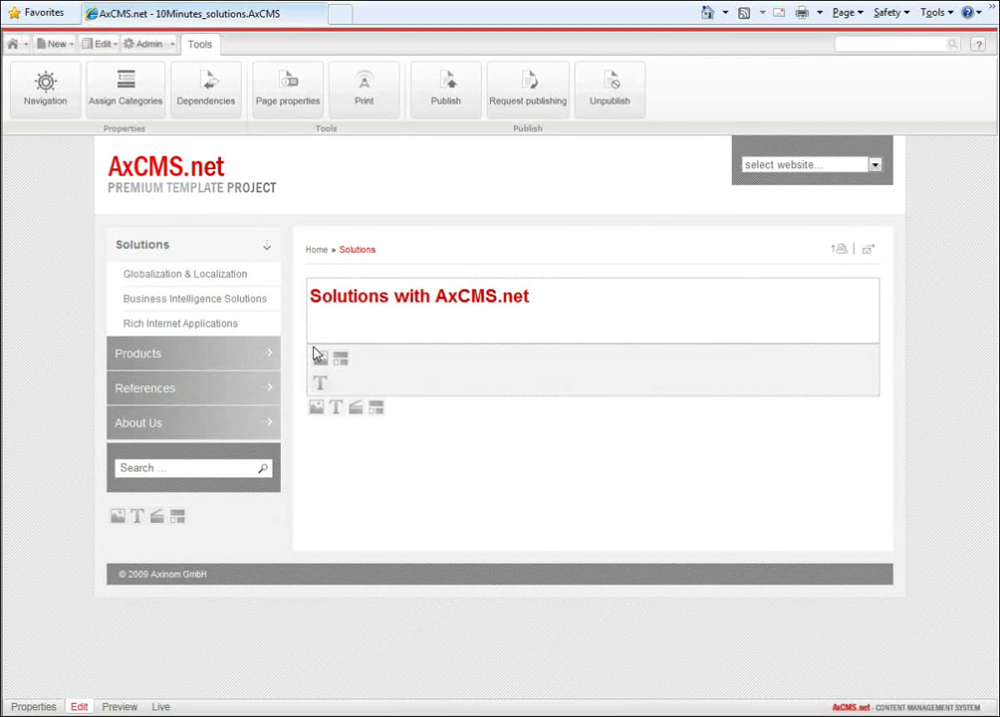
{"action": "left_click", "coordinate": [320, 360]}
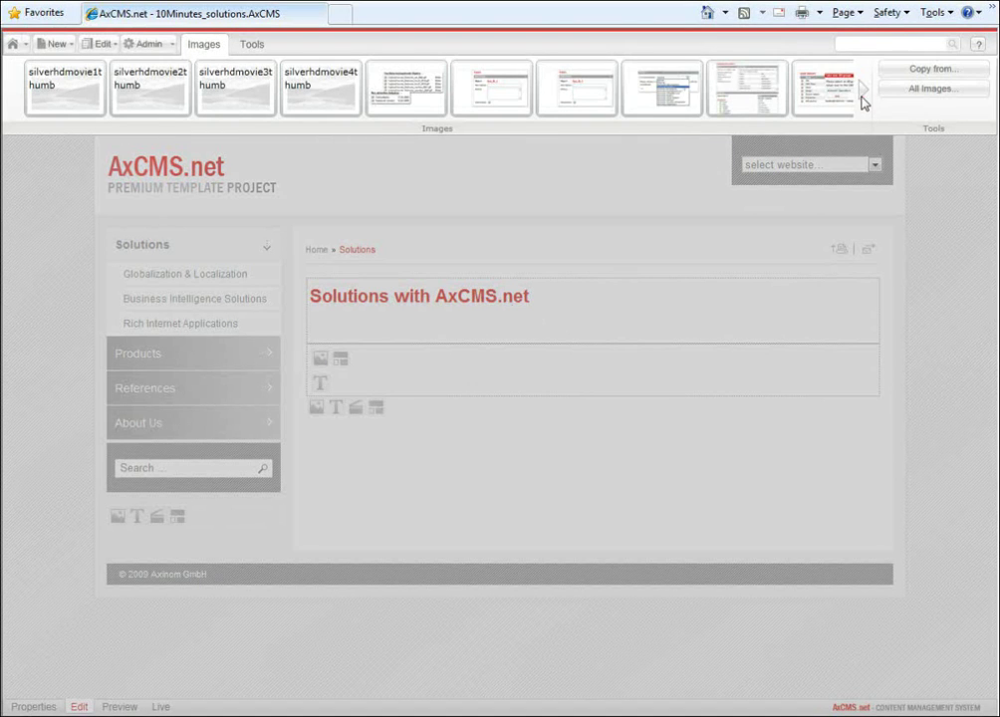
{"action": "left_click", "coordinate": [862, 91]}
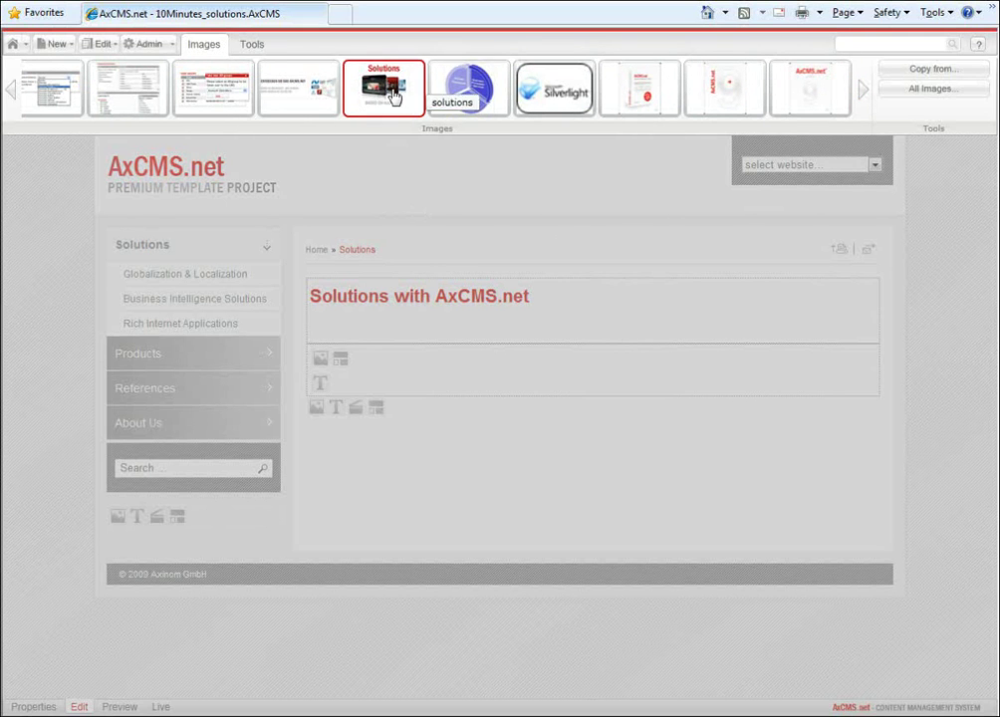
{"action": "left_click", "coordinate": [391, 93]}
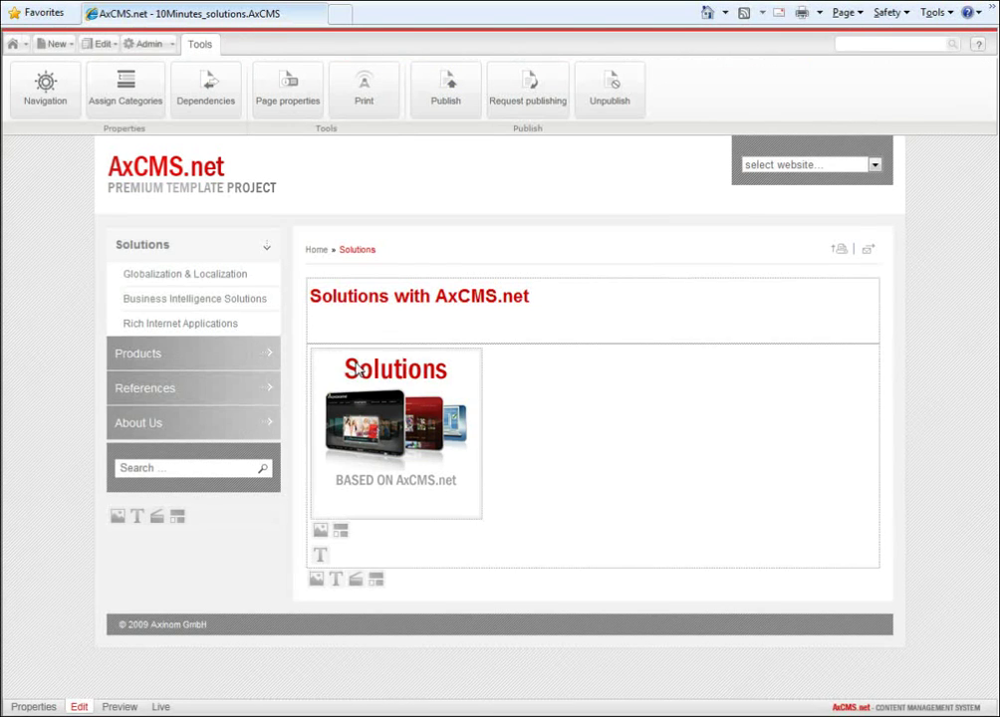
Add an empty text area beside the image, then switch to the 10MinText Word document
{"action": "mouse_move", "coordinate": [359, 434]}
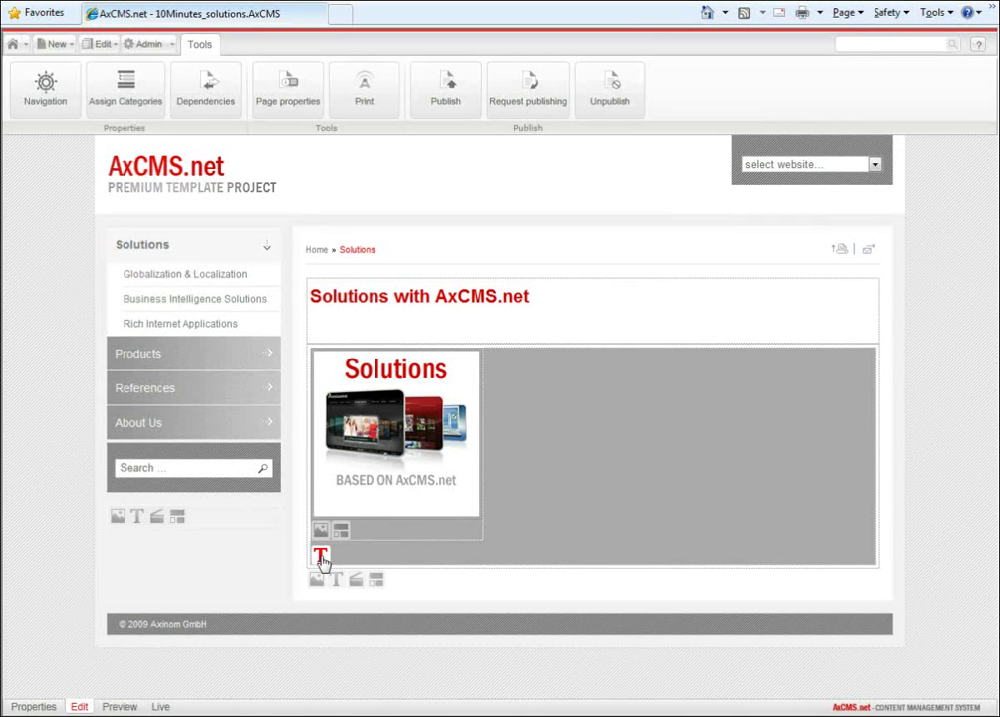
{"action": "left_click", "coordinate": [321, 556]}
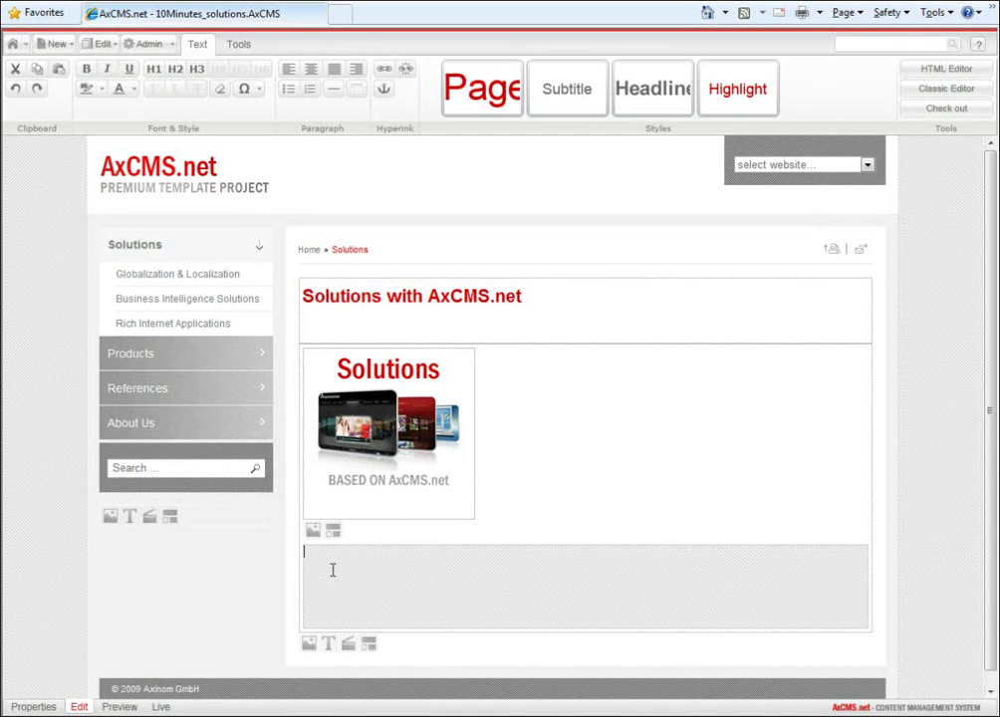
{"action": "key", "text": "alt+Tab"}
{"action": "key", "text": "alt+Tab"}
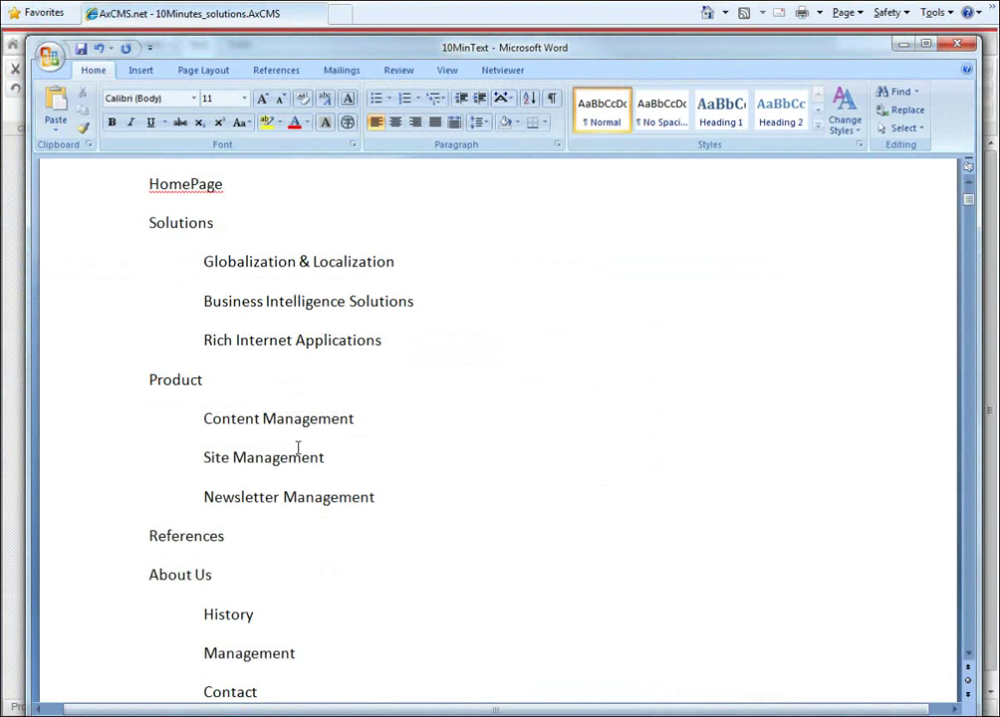
Copy the Solutions intro and Public Web Sites paragraphs from the 10MinText document
{"action": "scroll", "coordinate": [298, 451], "scroll_direction": "down", "scroll_amount": 1}
{"action": "scroll", "coordinate": [298, 451], "scroll_direction": "down", "scroll_amount": 15}
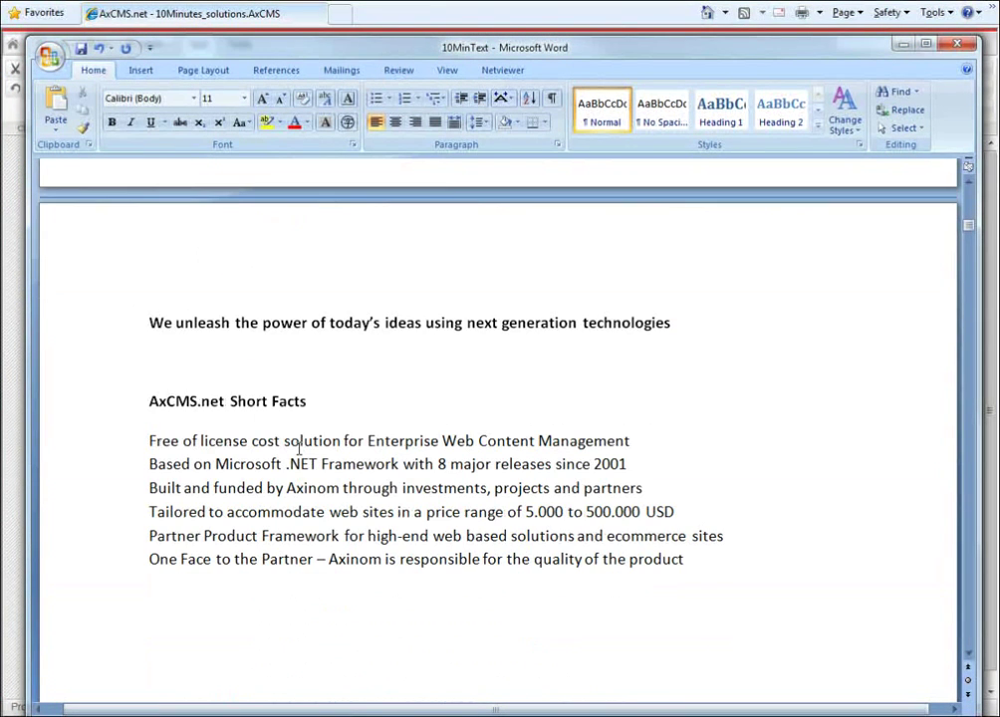
{"action": "scroll", "coordinate": [298, 449], "scroll_direction": "down", "scroll_amount": 10}
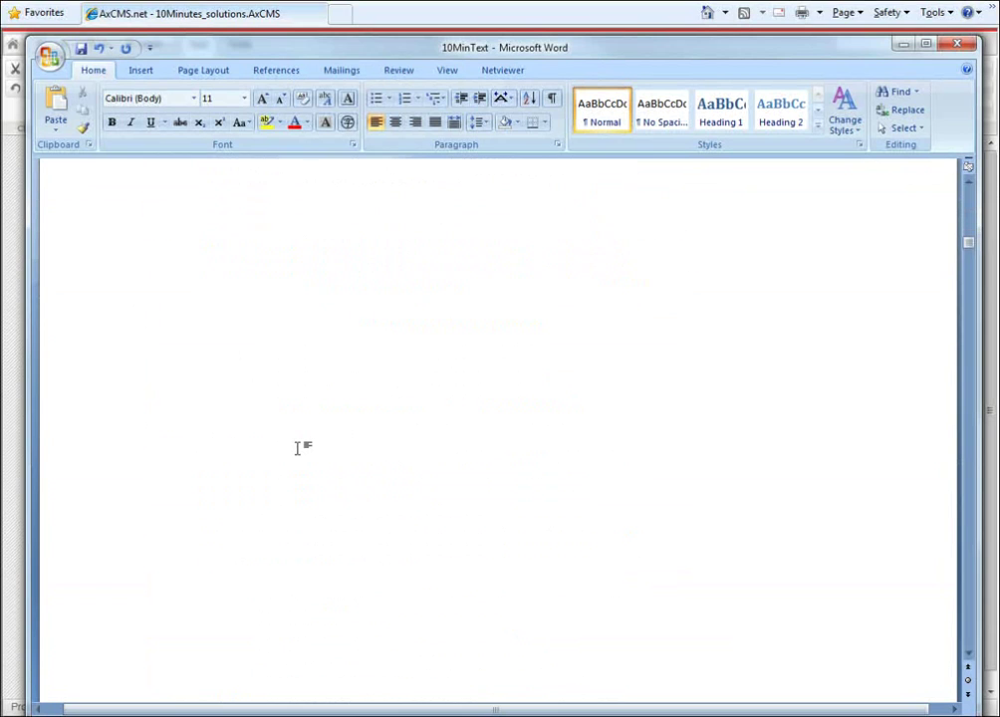
{"action": "scroll", "coordinate": [299, 449], "scroll_direction": "down", "scroll_amount": 8}
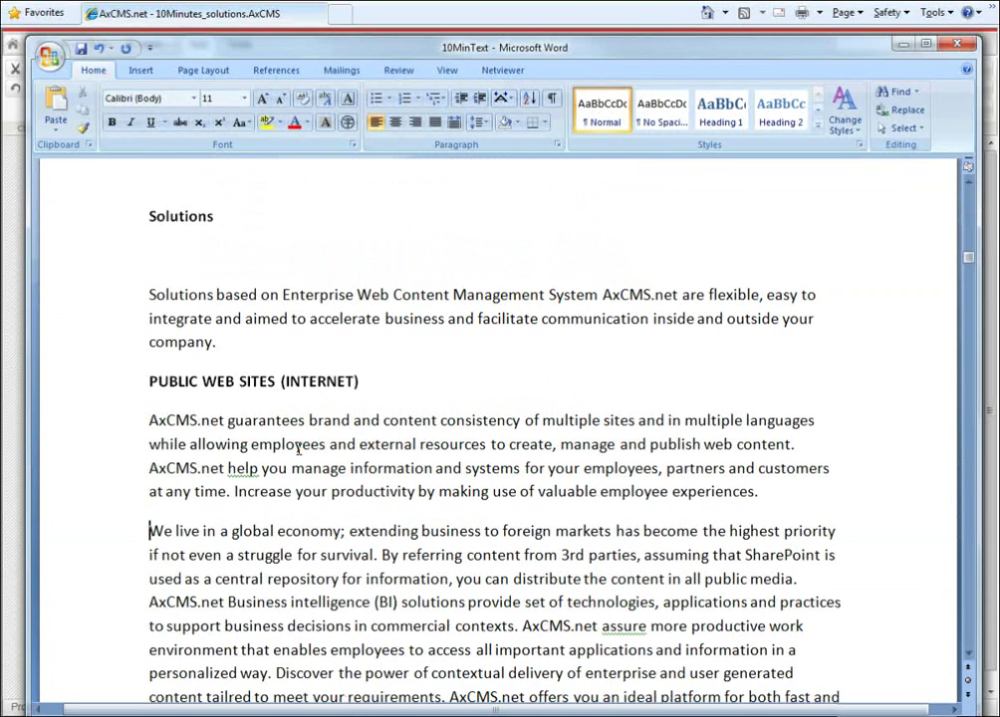
{"action": "scroll", "coordinate": [299, 449], "scroll_direction": "down", "scroll_amount": 2}
{"action": "scroll", "coordinate": [299, 449], "scroll_direction": "up", "scroll_amount": 1}
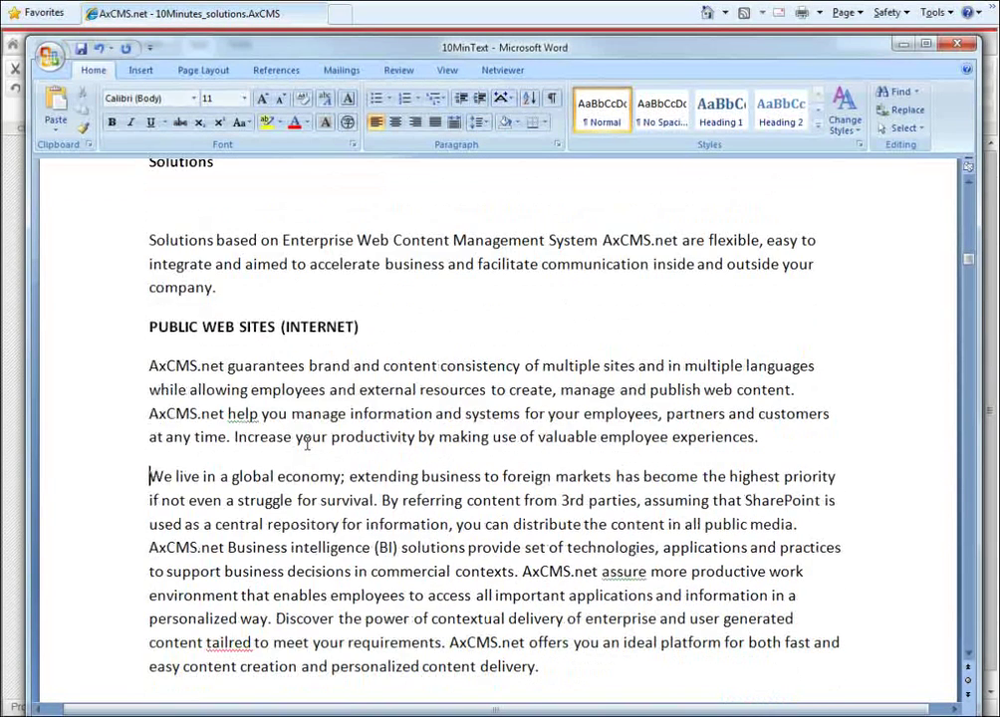
{"action": "left_click_drag", "start_coordinate": [150, 237], "coordinate": [539, 669]}
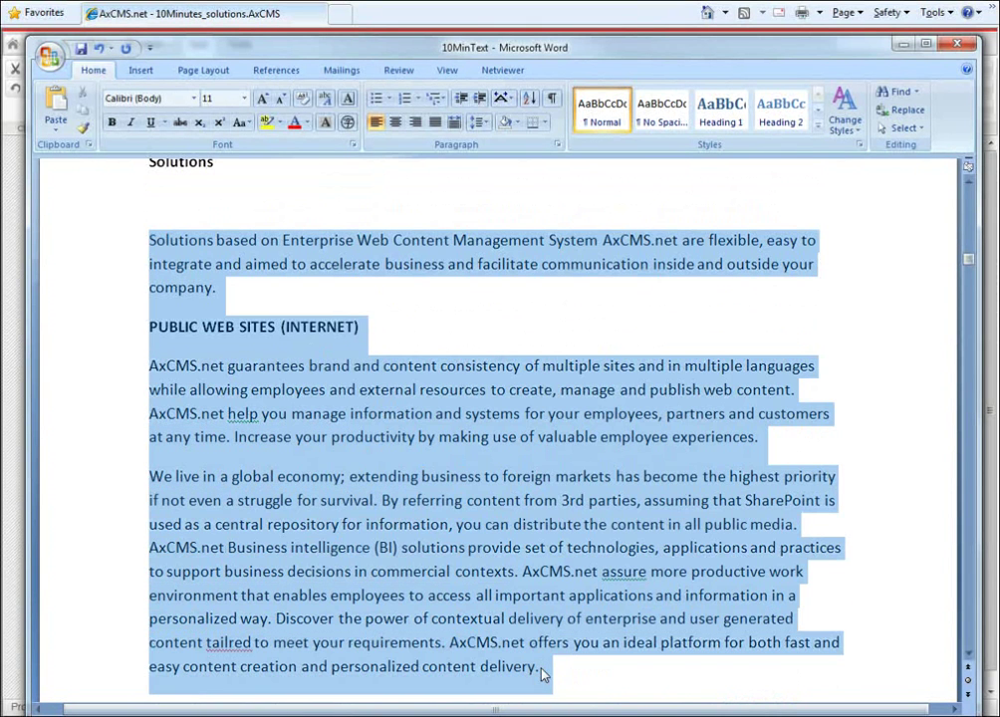
{"action": "right_click", "coordinate": [439, 540]}
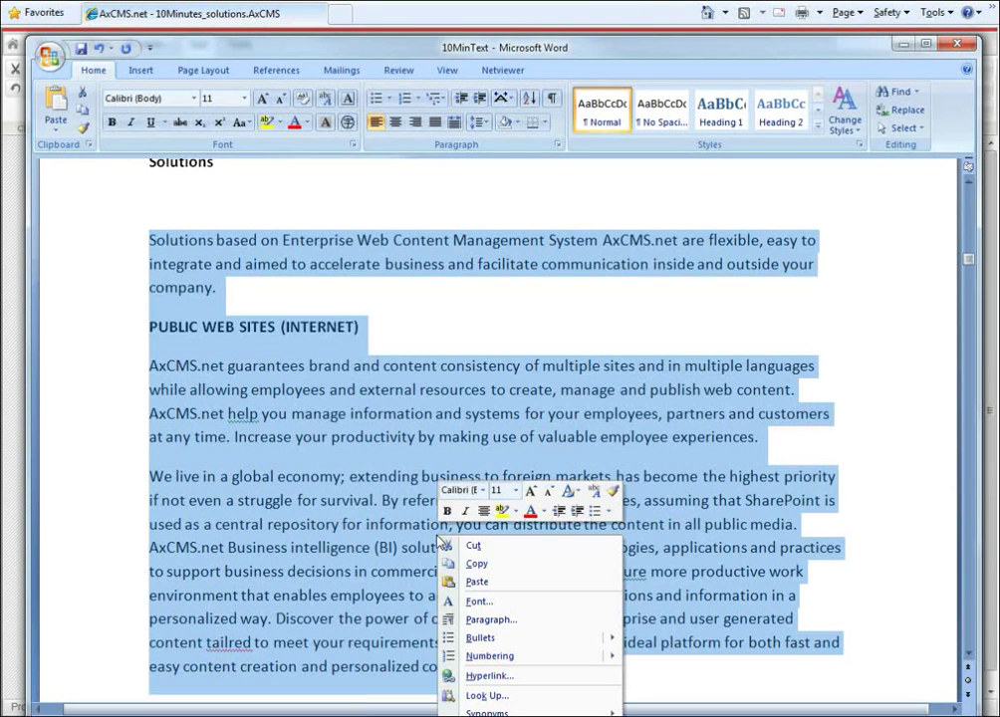
{"action": "left_click", "coordinate": [478, 568]}
Back in AxCMS.net, paste the copied Solutions text beside the image and close editing
{"action": "key", "text": "alt+Tab"}
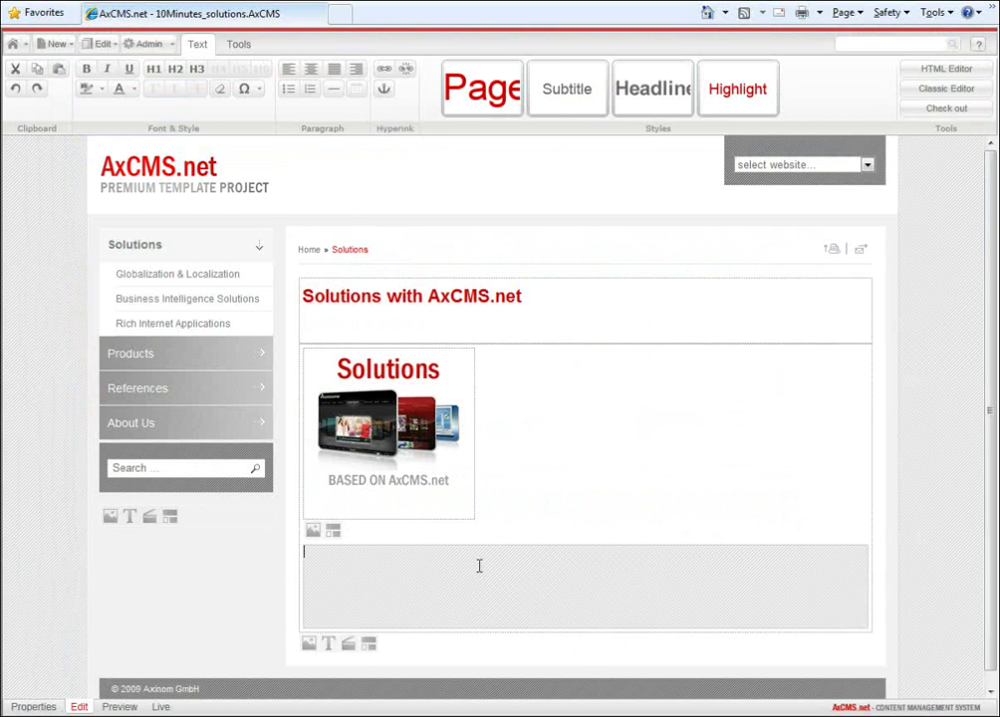
{"action": "right_click", "coordinate": [479, 566]}
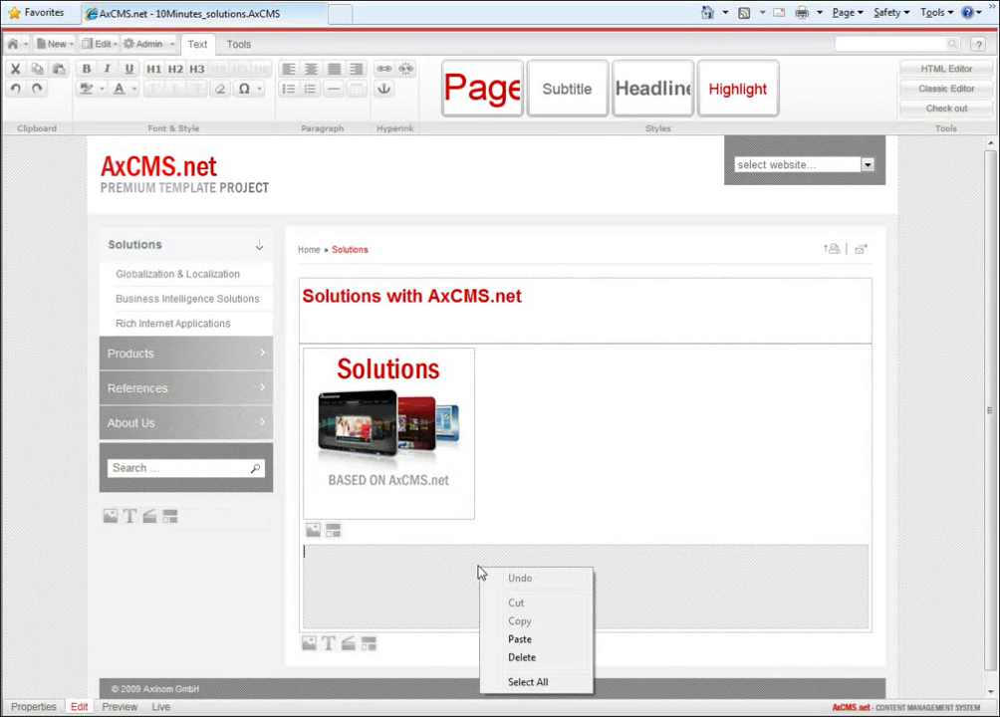
{"action": "left_click", "coordinate": [519, 643]}
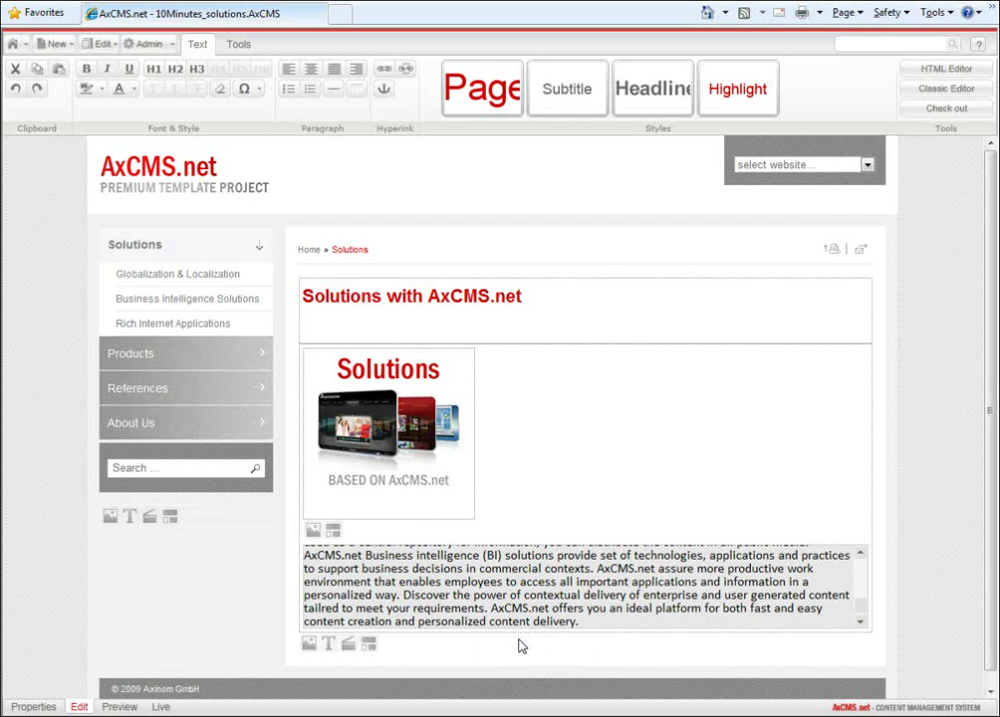
{"action": "left_click", "coordinate": [231, 613]}
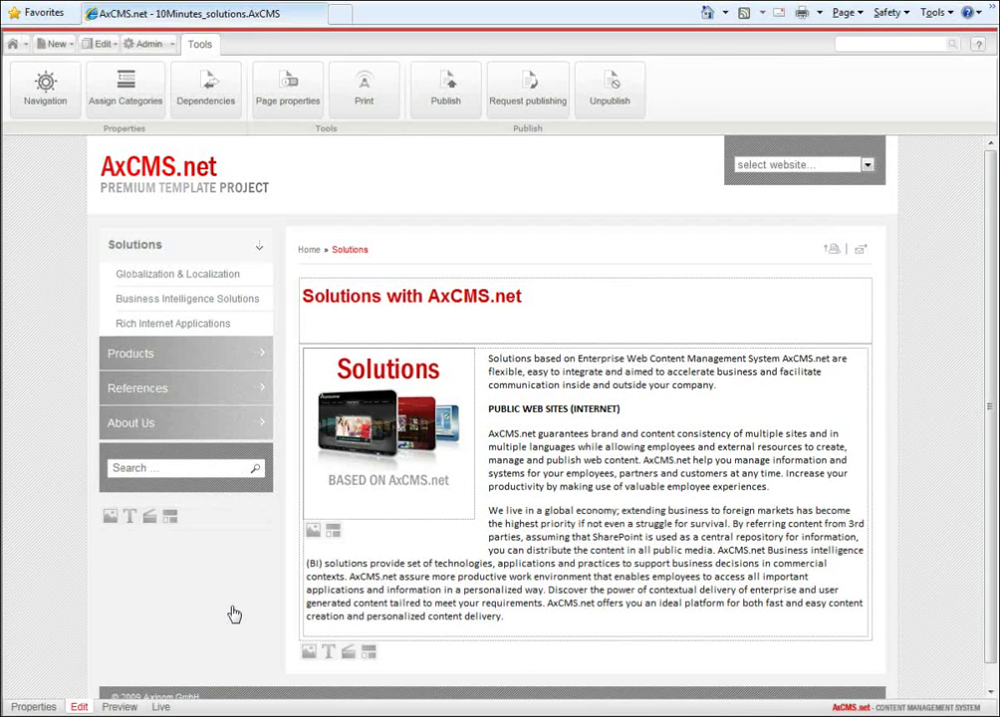
Preview the Solutions page with its red heading, left image and pasted text
{"action": "left_click", "coordinate": [120, 706]}
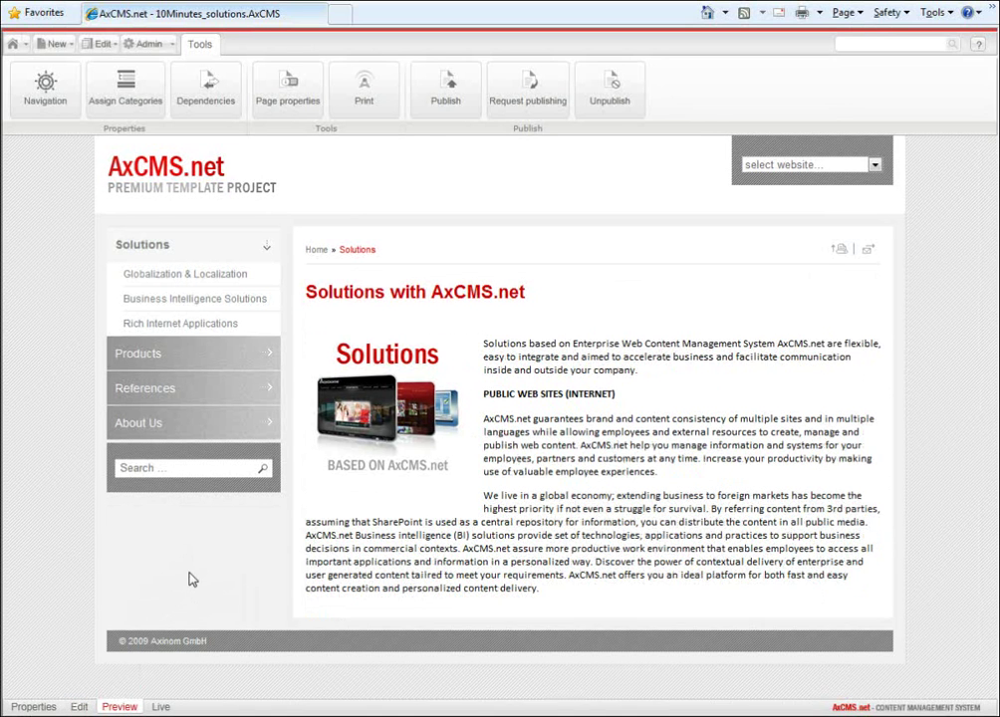